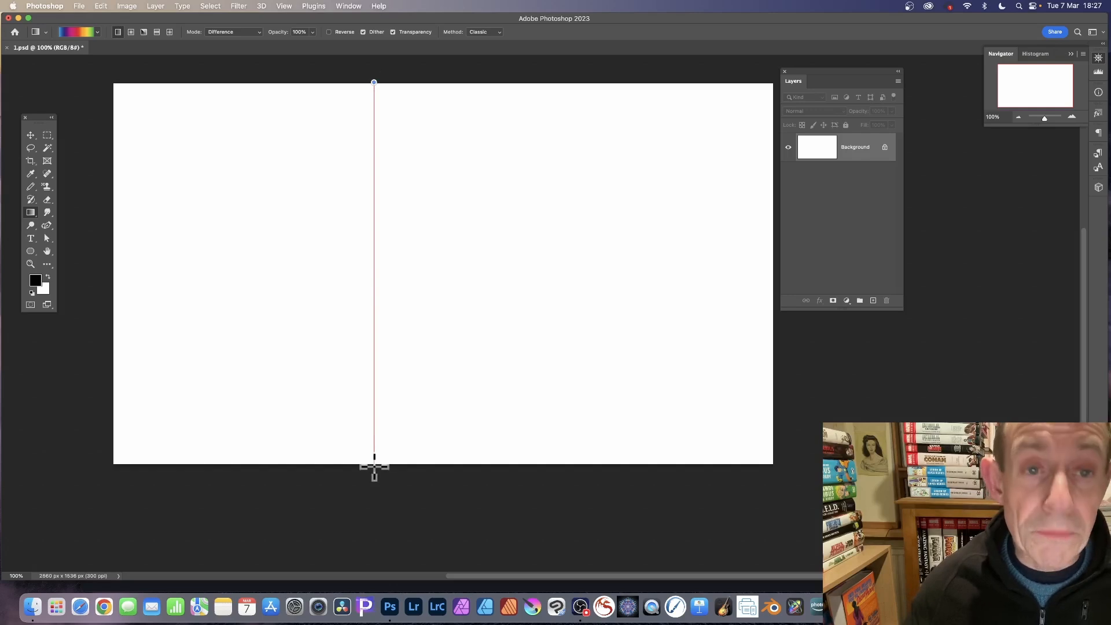
Fill the white background with several overlapping vertical rainbow gradients of different lengths, using the linear Gradient tool in Difference mode.
left_click_drag(375, 471, 375, 473)
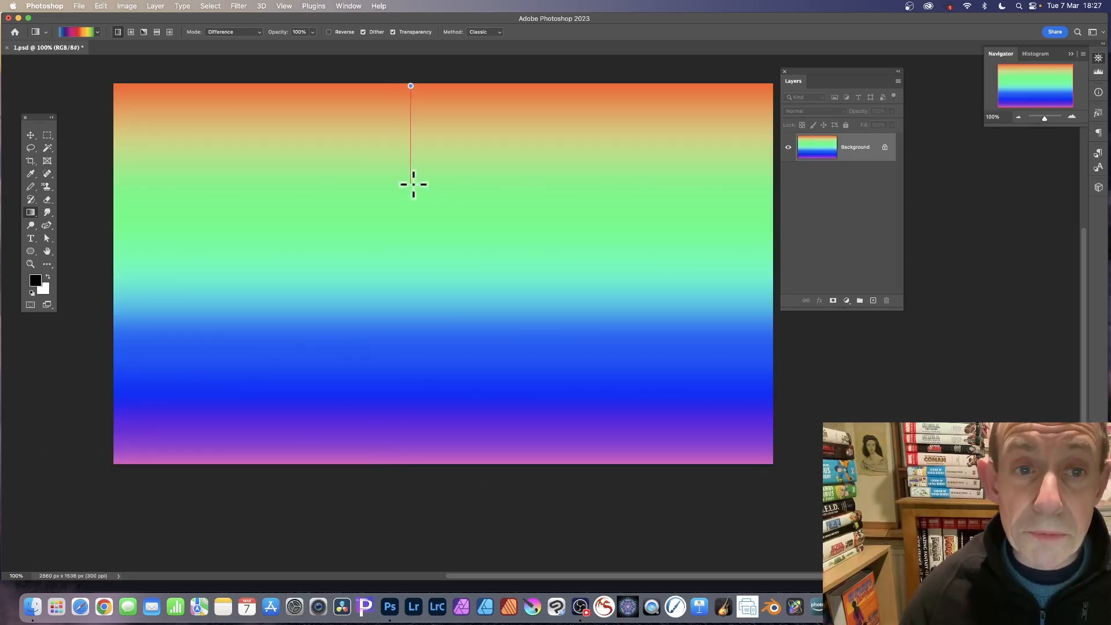
left_click_drag(413, 181, 414, 182)
left_click_drag(428, 226, 424, 260)
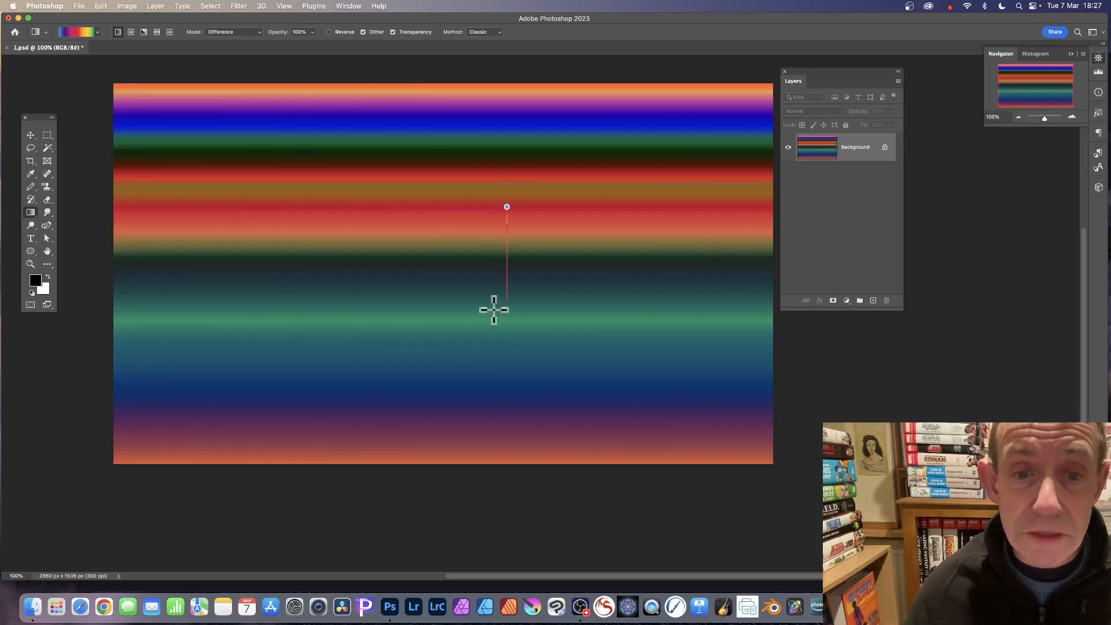
left_click_drag(494, 290, 495, 365)
left_click_drag(399, 219, 399, 220)
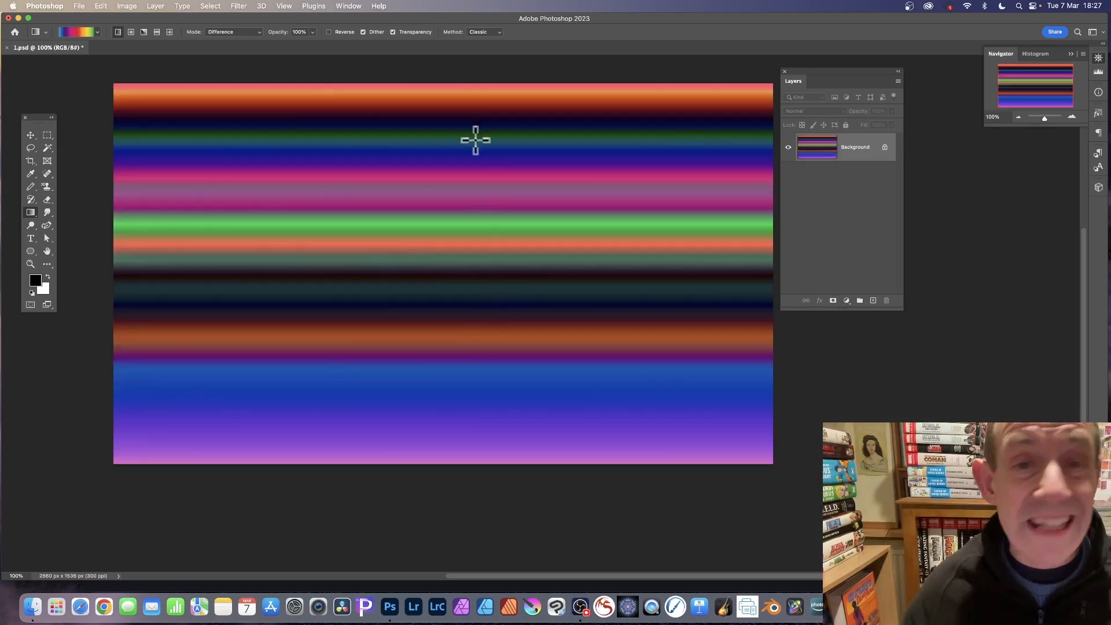
left_click_drag(476, 138, 477, 139)
left_click_drag(376, 317, 379, 240)
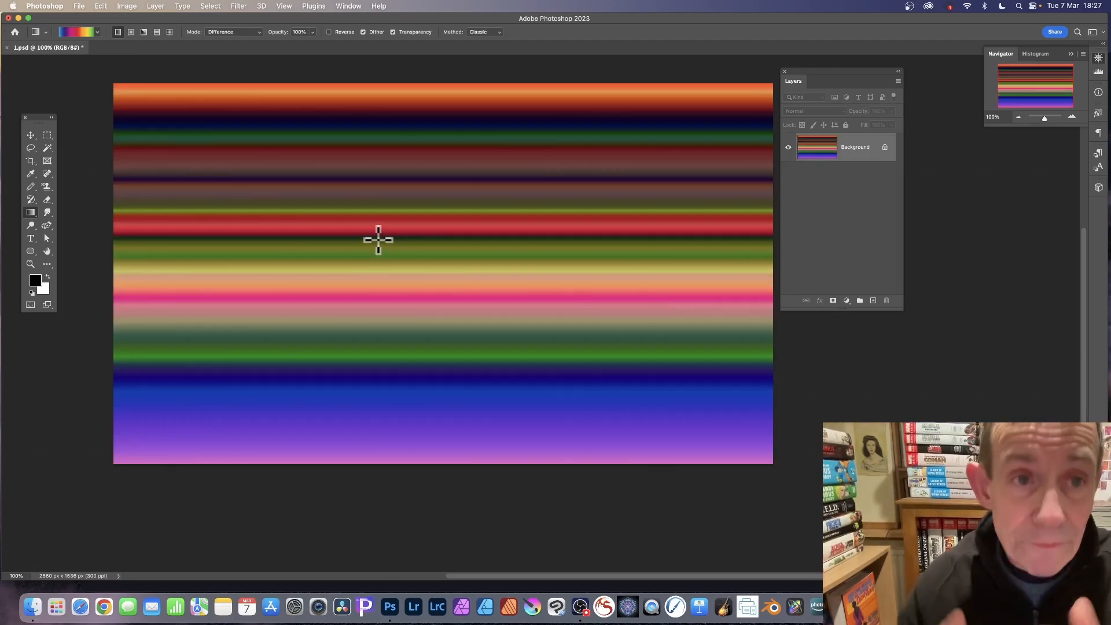
Try the last-used Wave filter on the striped gradient background, and undo it.
left_click(239, 7)
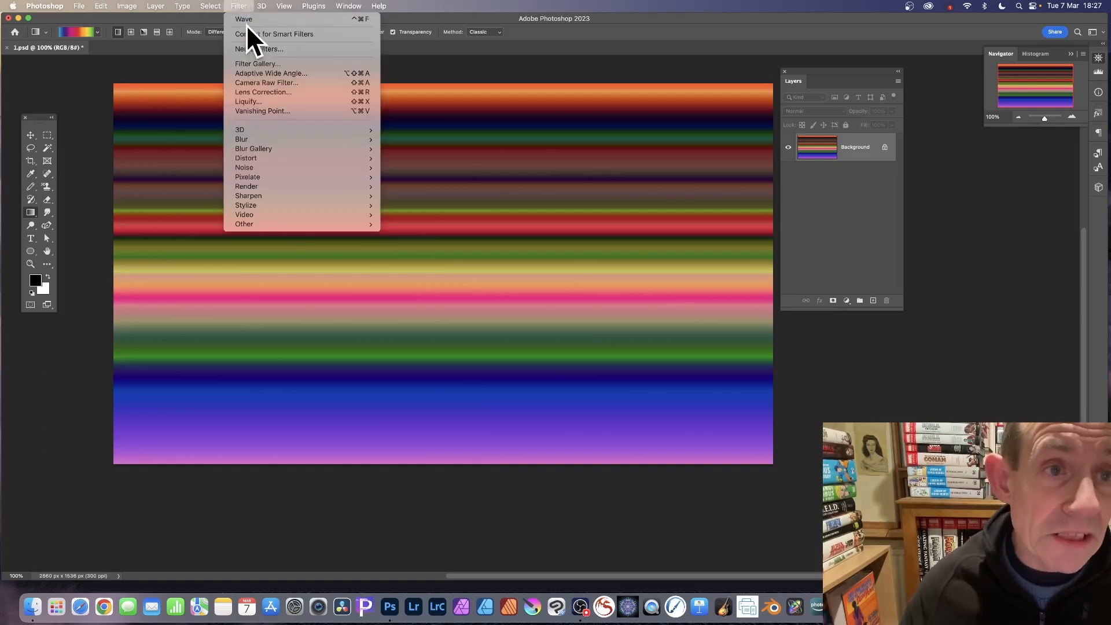
left_click(246, 21)
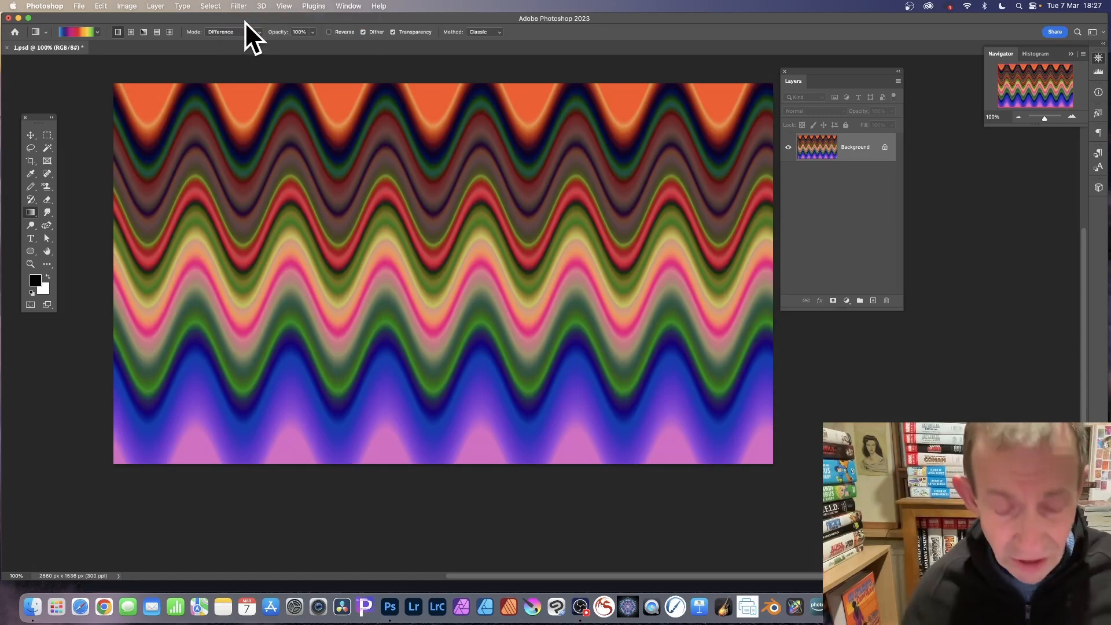
key("super+z")
Unlock the background layer, squash it to about 27% height, and centre the strip vertically on the canvas.
left_click(30, 136)
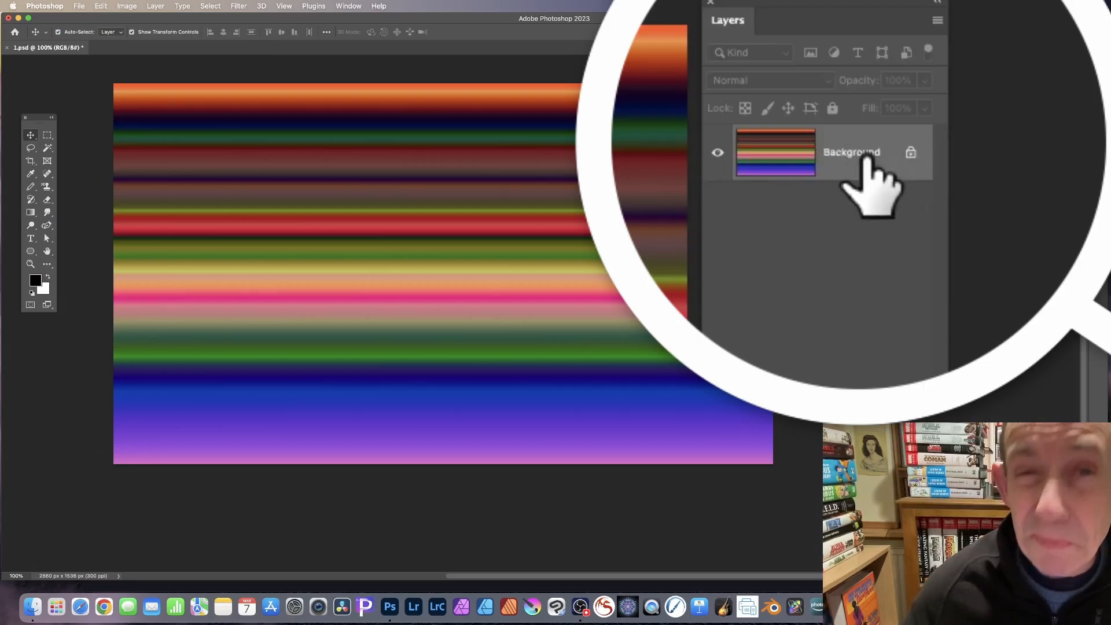
left_click(912, 152)
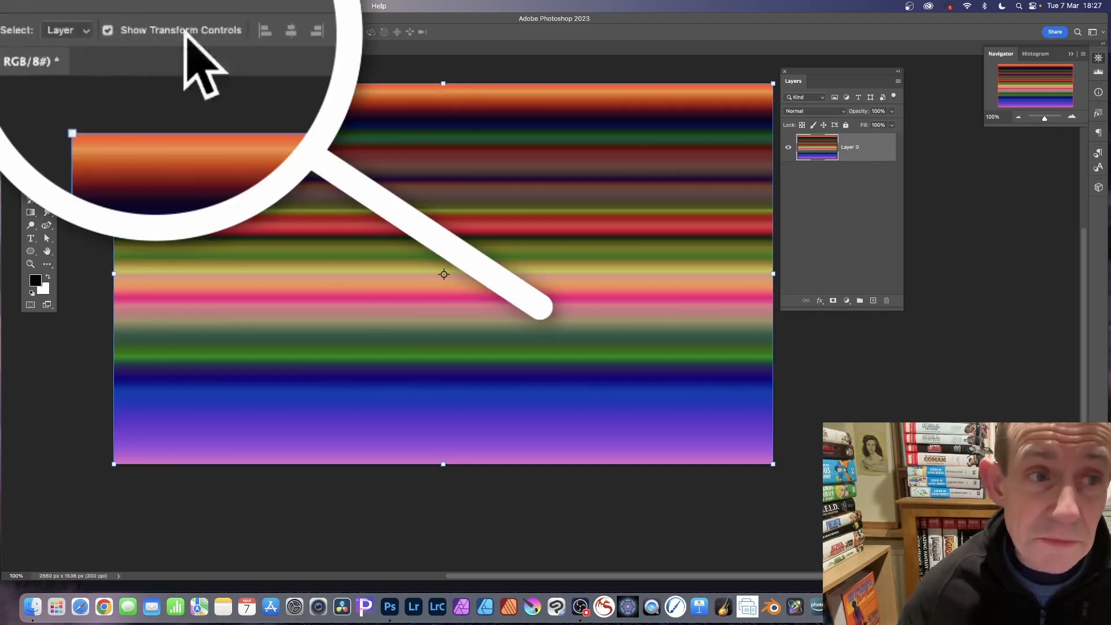
left_click_drag(444, 84, 415, 361)
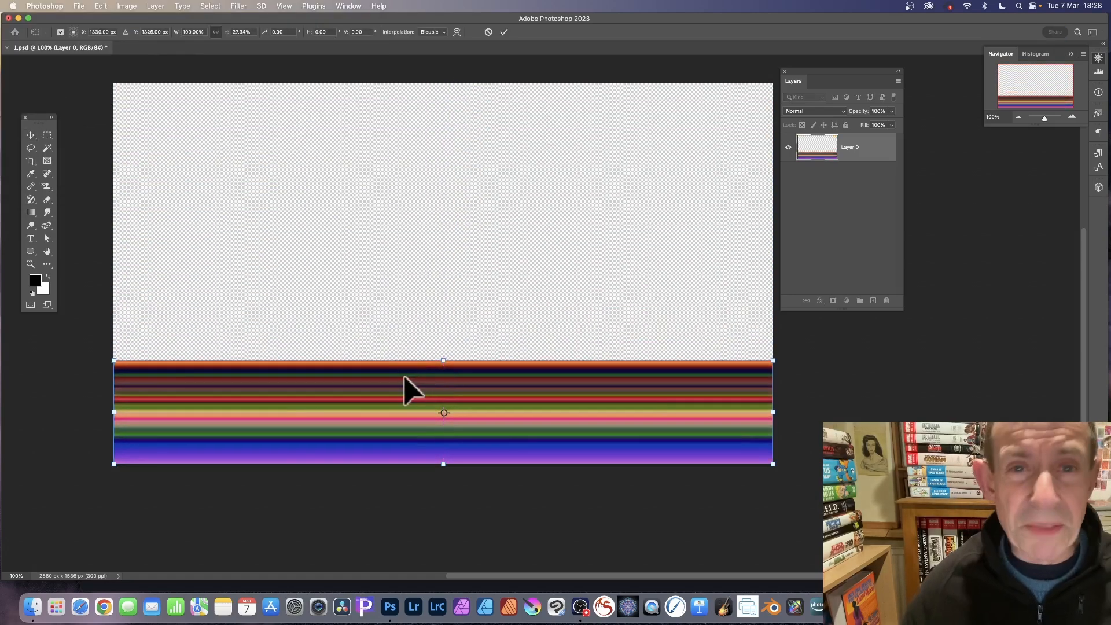
left_click_drag(402, 376, 399, 272)
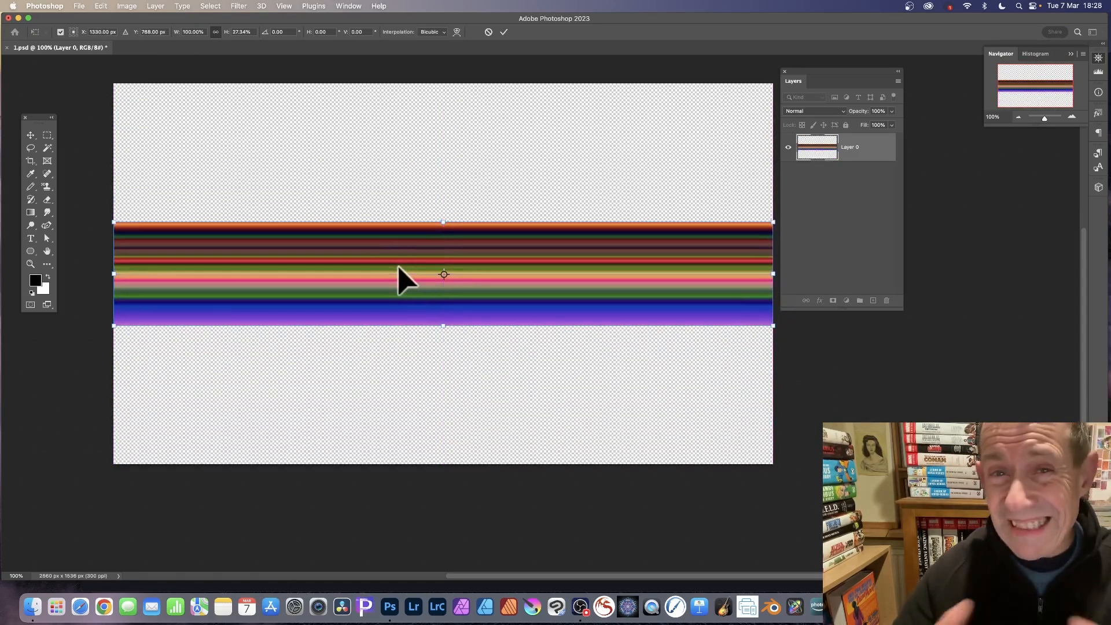
left_click(503, 32)
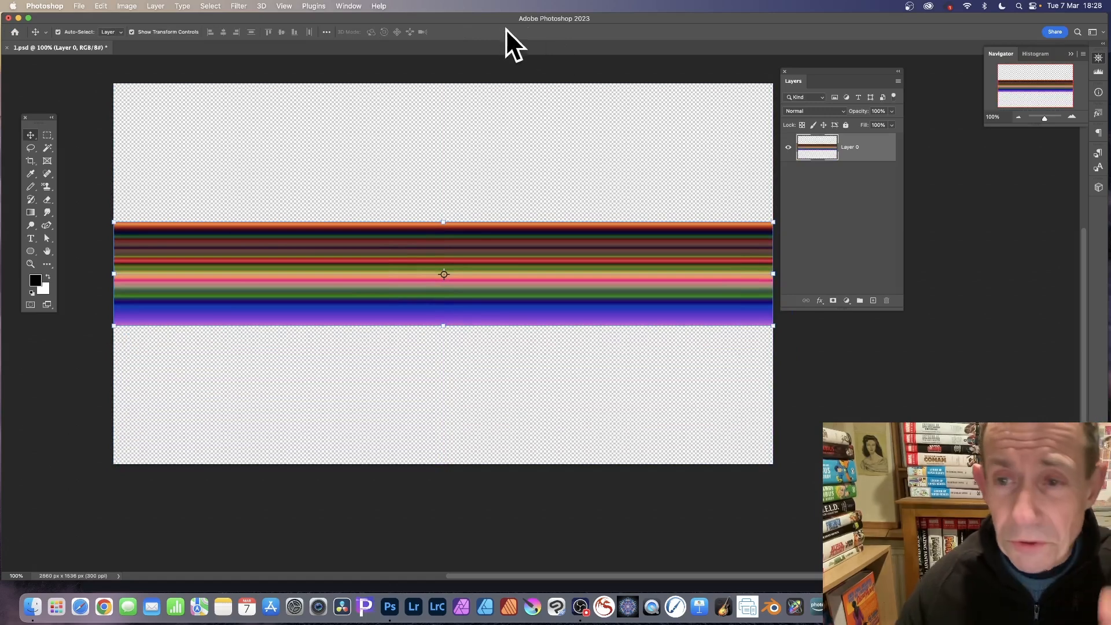
Add a black Multiply drop shadow to the strip with 100% opacity, angle 88°, distance 64 px, spread 18% and size 54 px.
left_click_drag(815, 70, 773, 62)
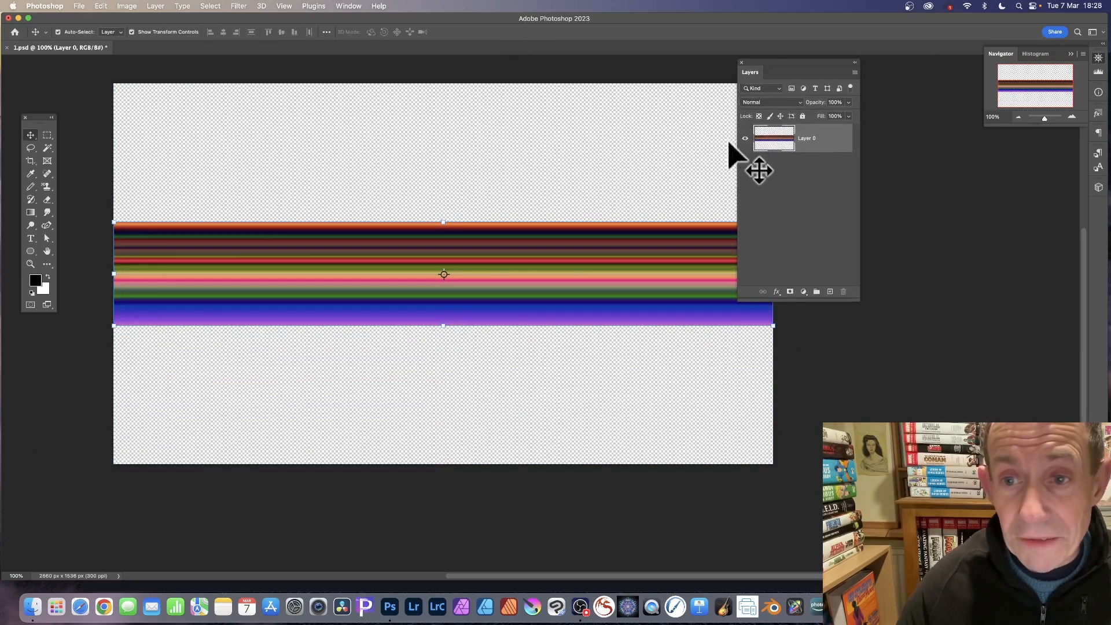
left_click_drag(782, 130, 783, 298)
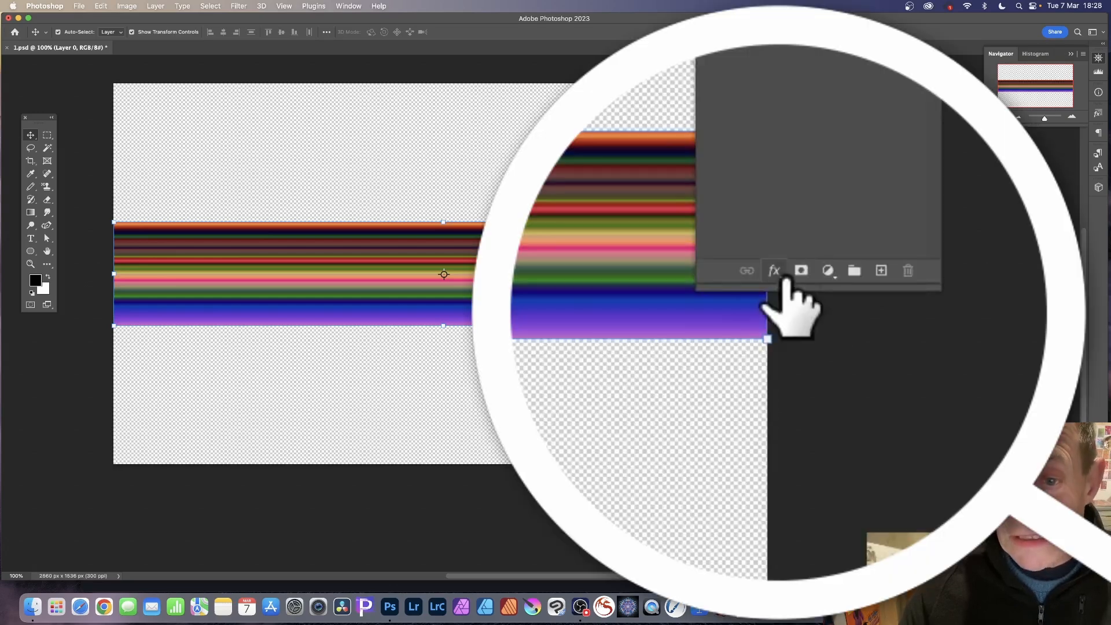
left_click(776, 292)
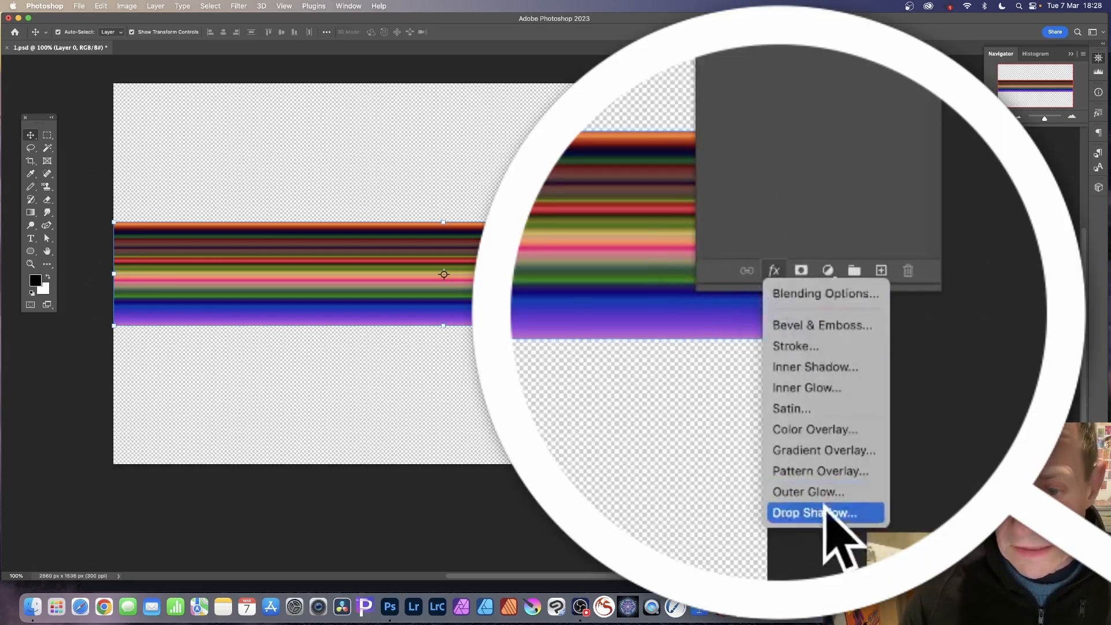
left_click(801, 503)
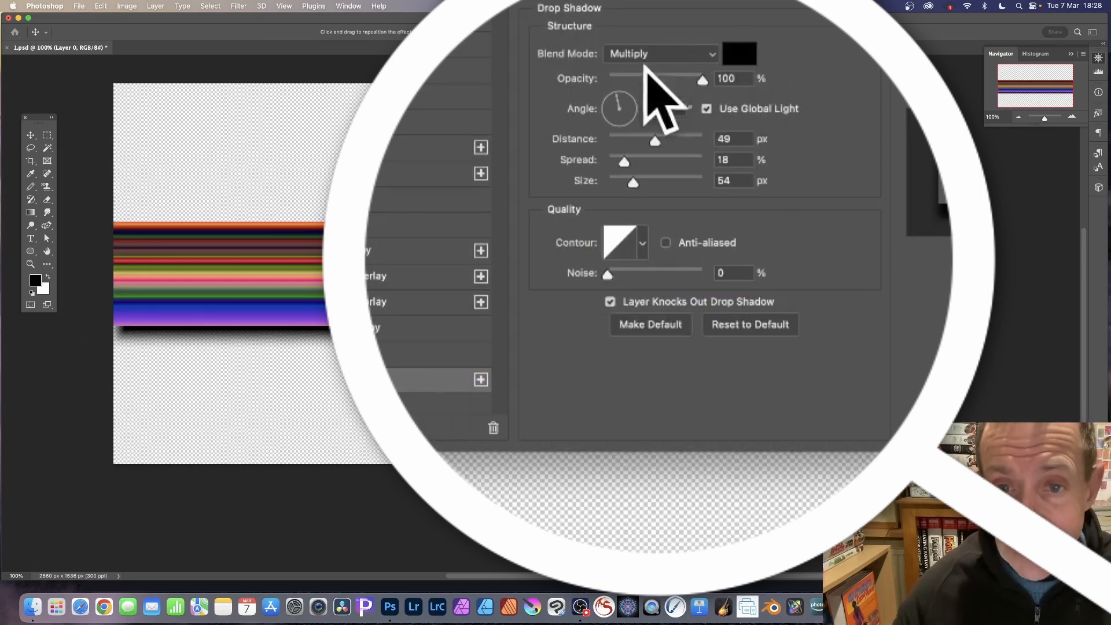
left_click_drag(249, 344, 249, 349)
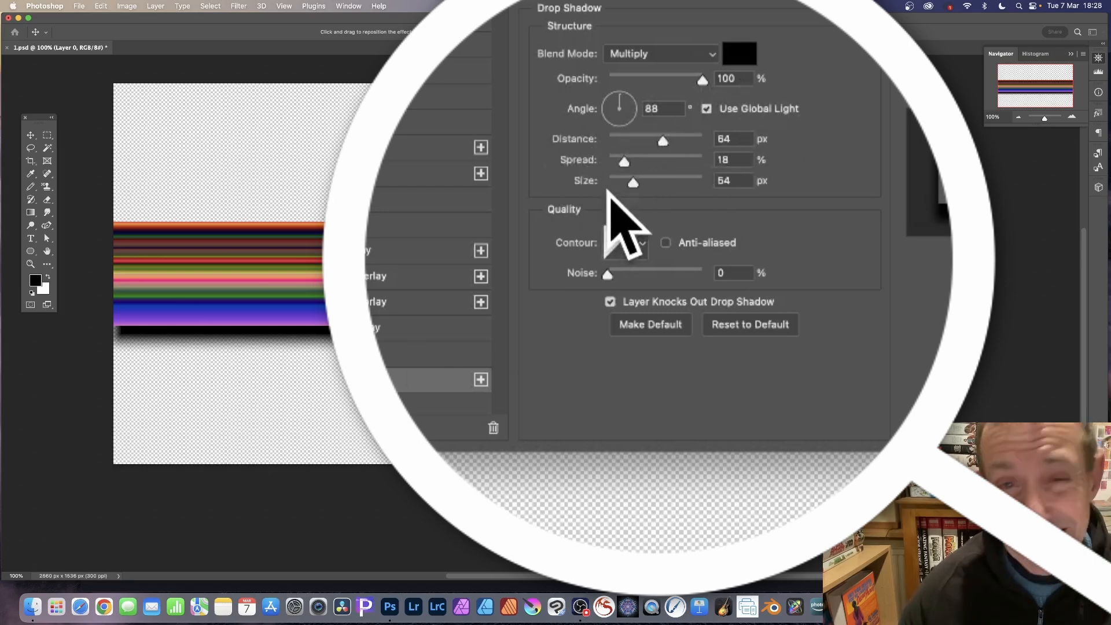
key("Return")
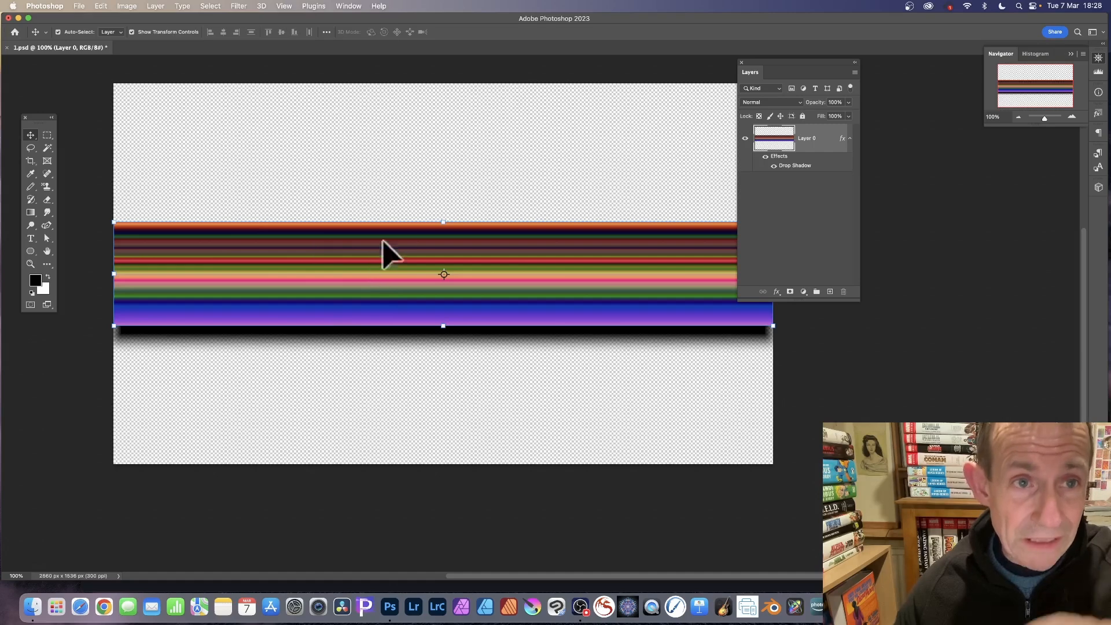
Apply the Wave distortion to the strip with one sine generator, maximum wavelength 807 and maximum amplitude 999.
left_click(240, 7)
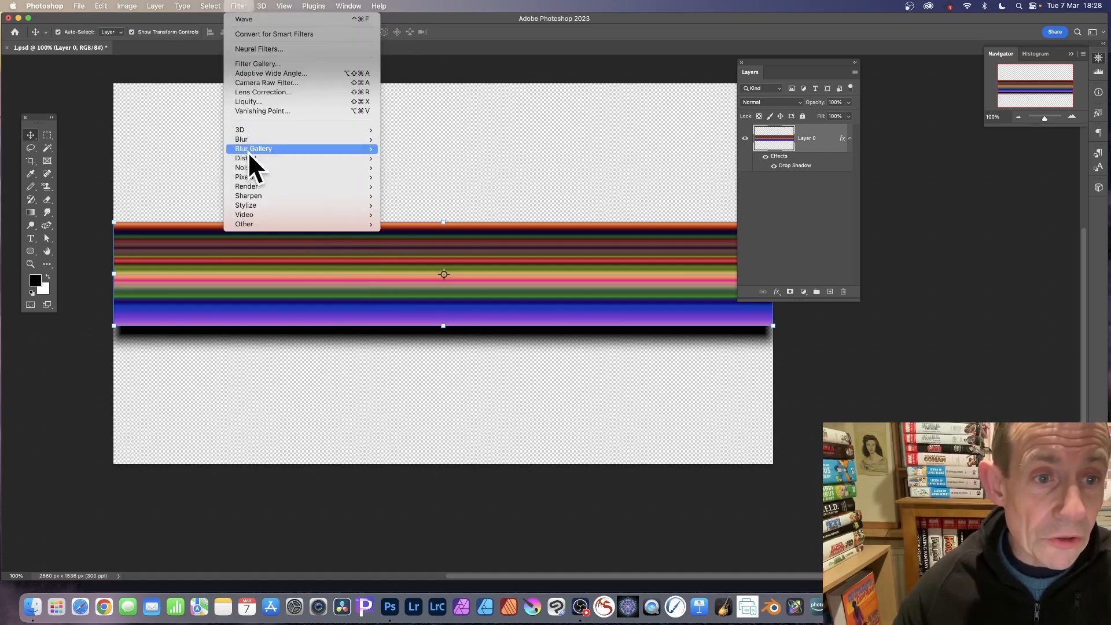
mouse_move(248, 158)
left_click(434, 224)
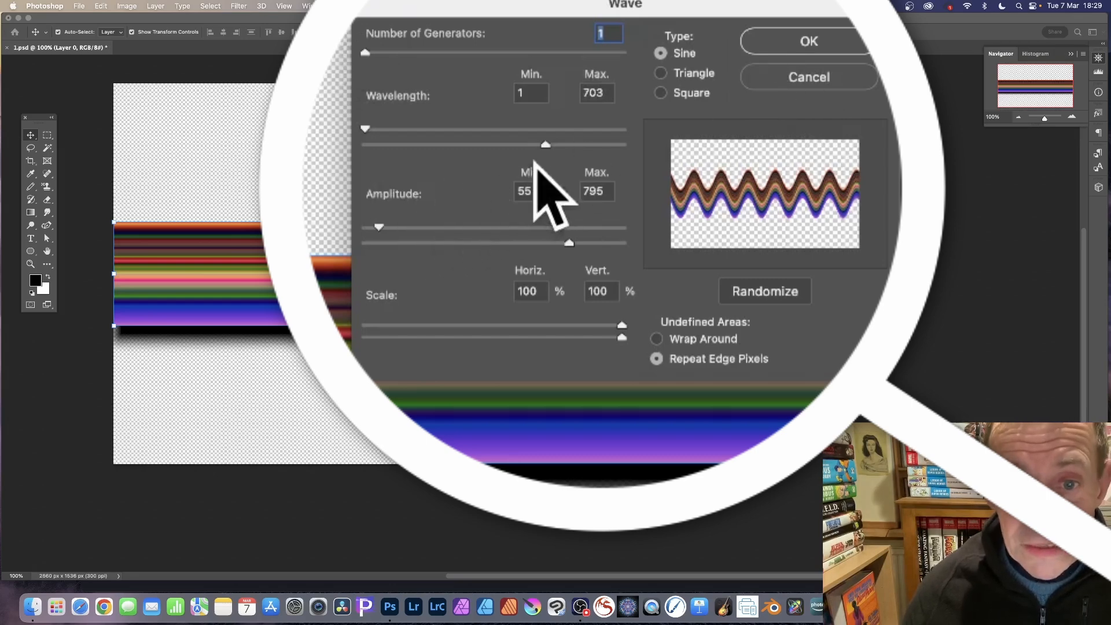
left_click_drag(545, 145, 572, 146)
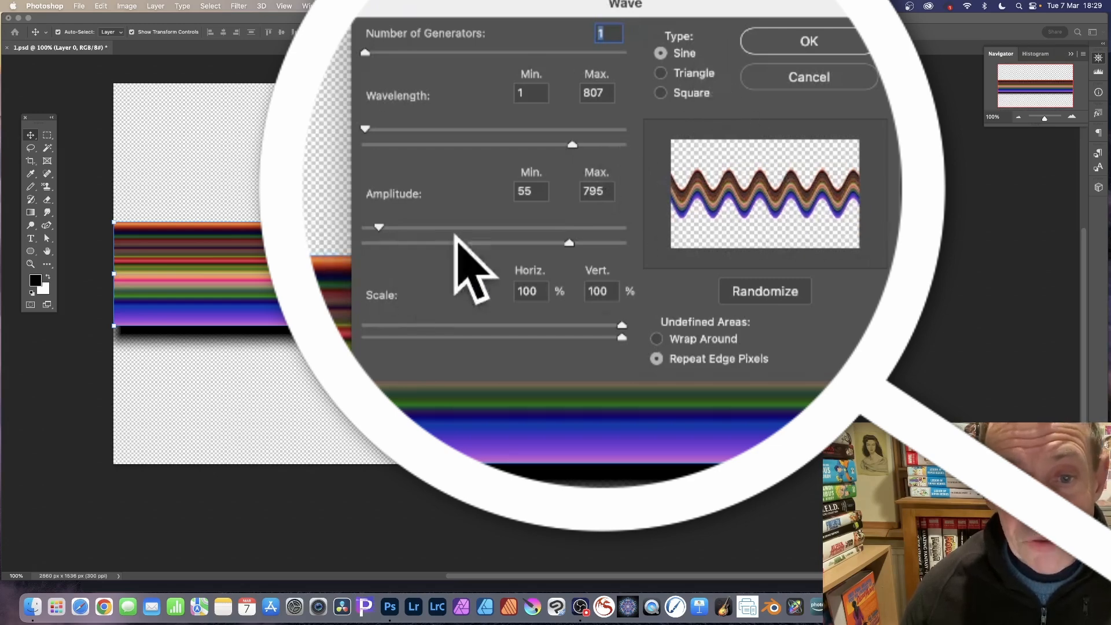
left_click_drag(569, 242, 721, 187)
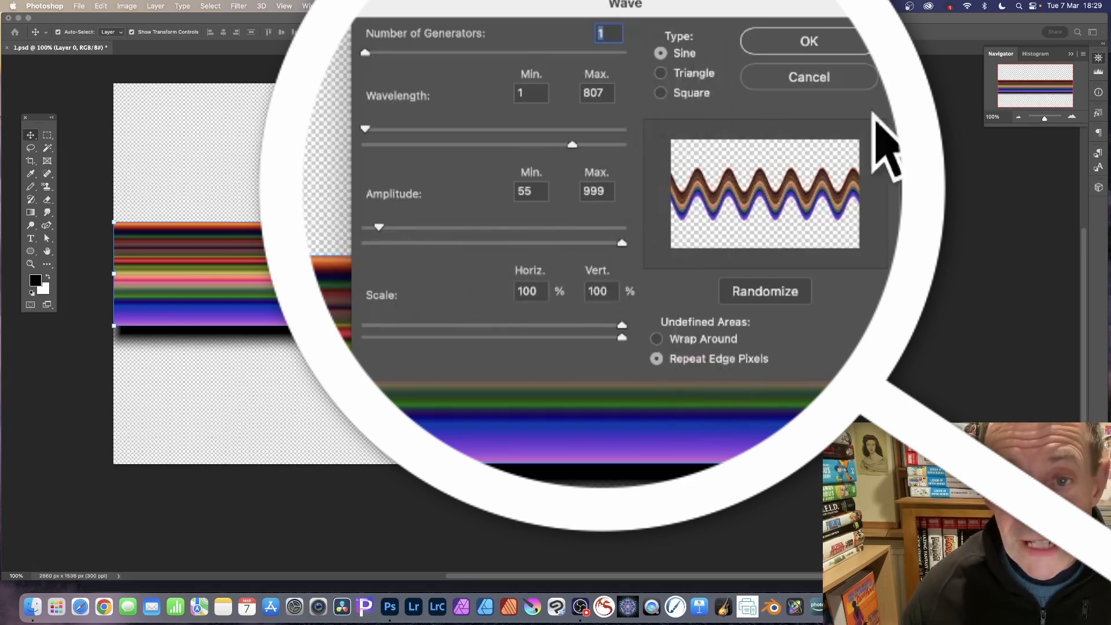
left_click(804, 38)
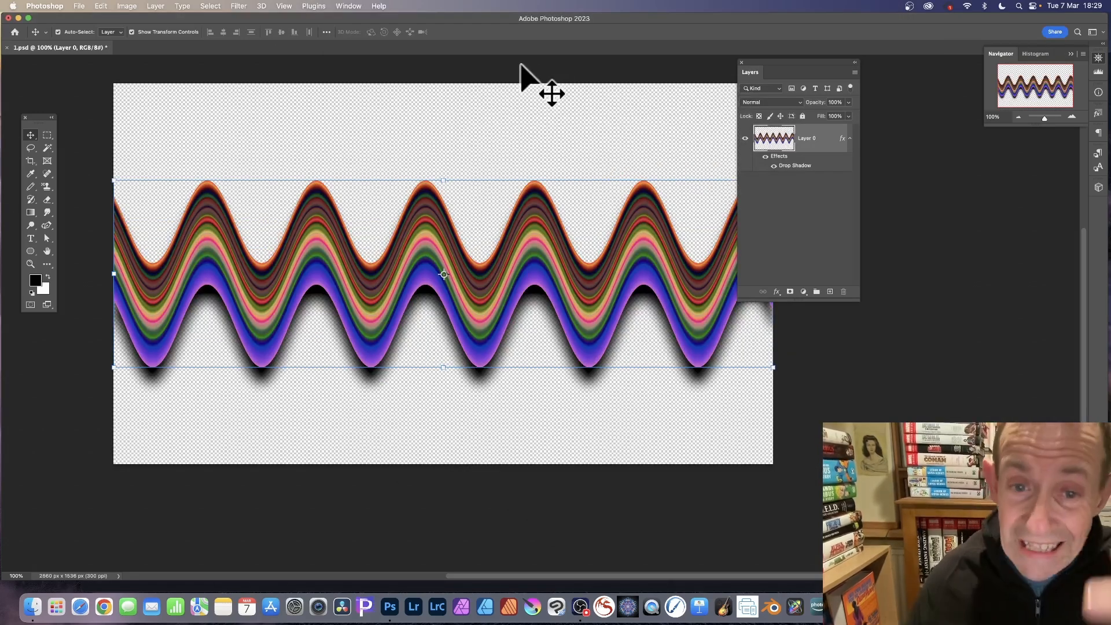
Move the wavy strip up over the canvas's upper edge, aligned to its sides, and place one overlapping copy just below it.
left_click_drag(532, 235, 544, 81)
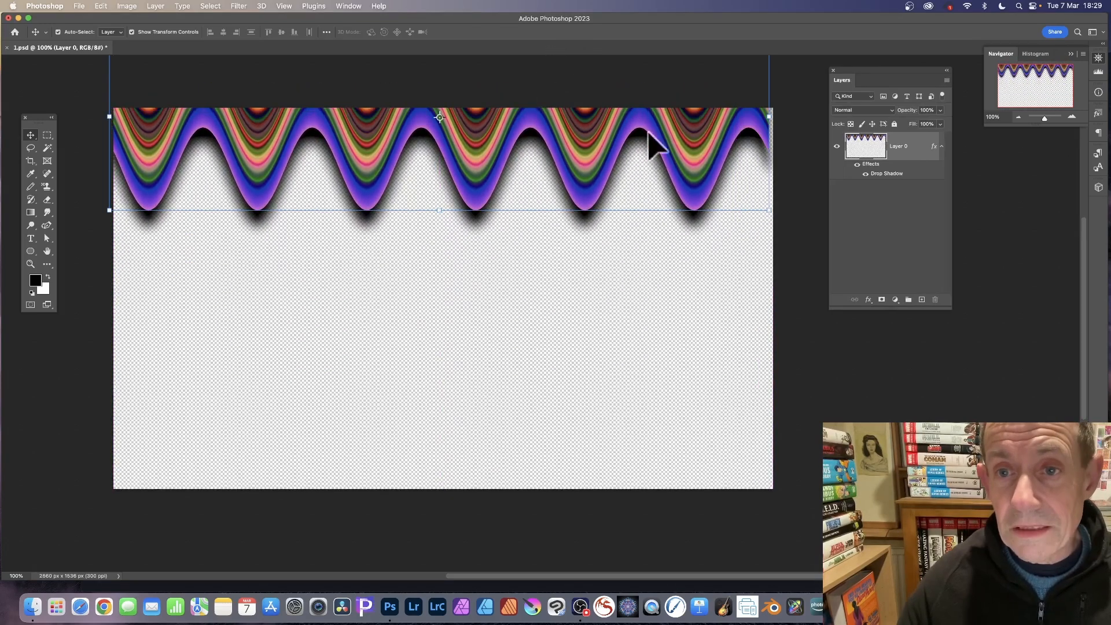
left_click_drag(685, 142, 694, 141)
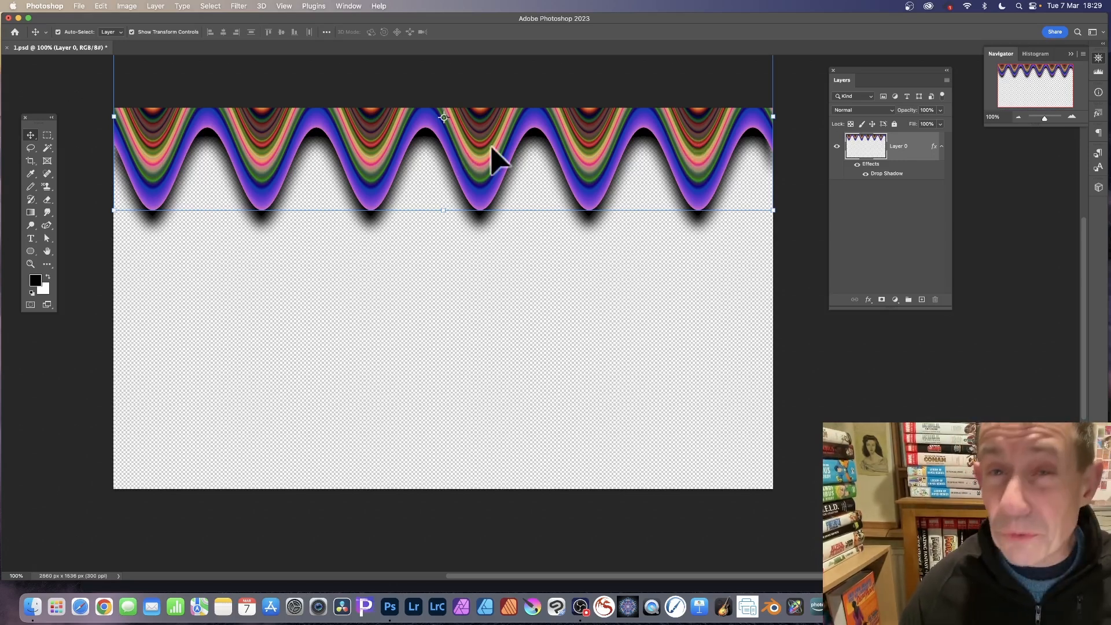
left_click_drag(490, 135, 485, 272)
key("super+z")
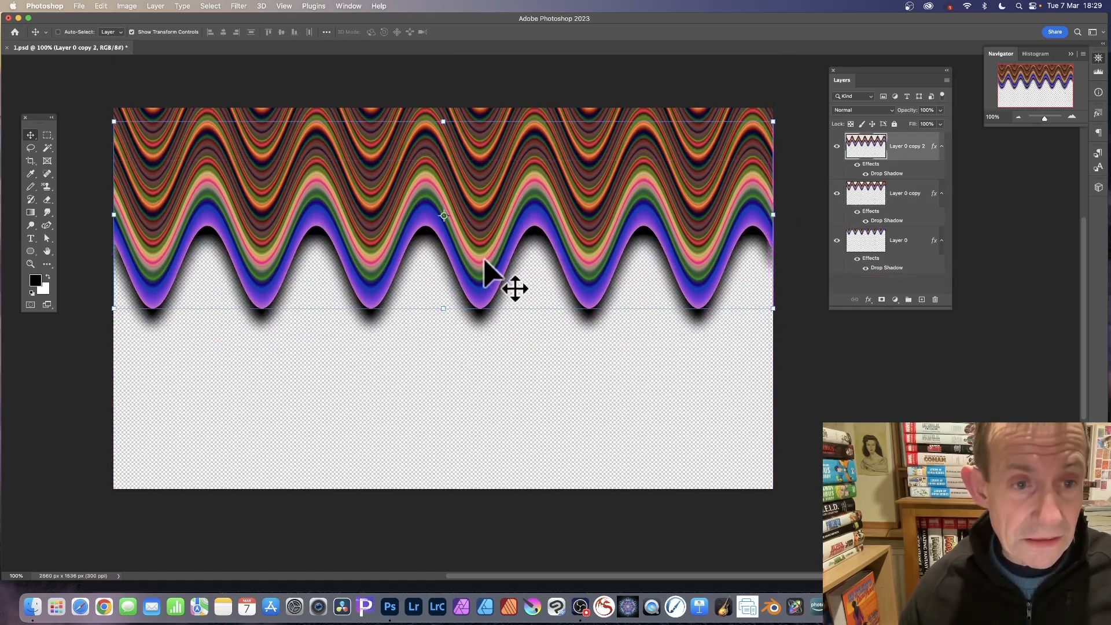
key("super+z")
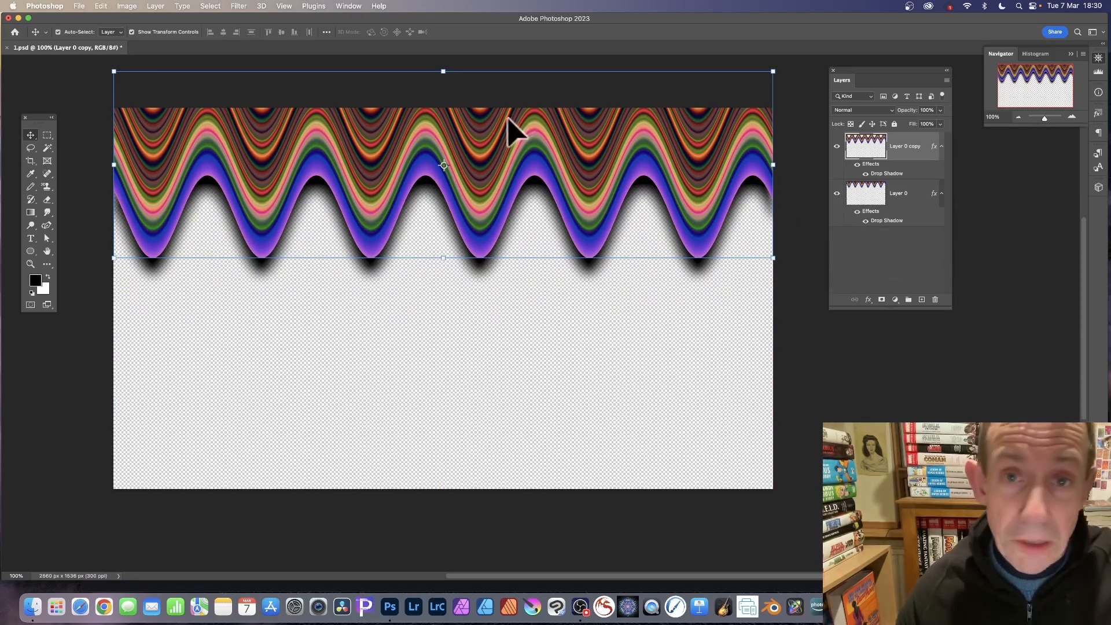
Add five more overlapping copies of the wavy strip, each shifted further down, until the canvas is covered to its lower edge.
left_click_drag(510, 158, 509, 222, "alt")
left_click_drag(489, 279, 486, 346)
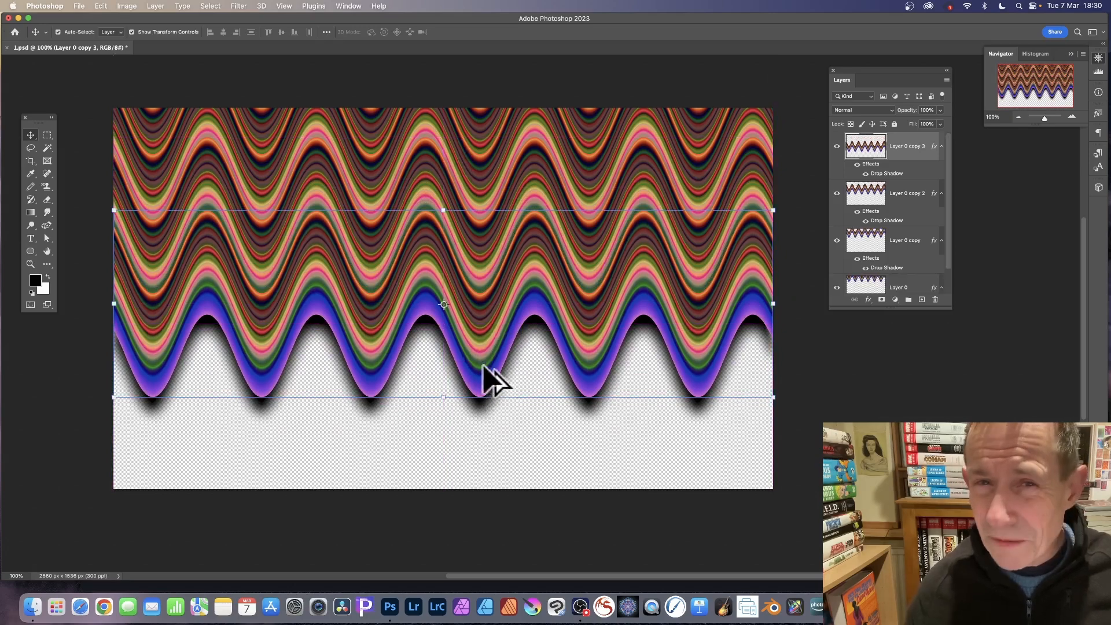
left_click_drag(486, 366, 489, 470)
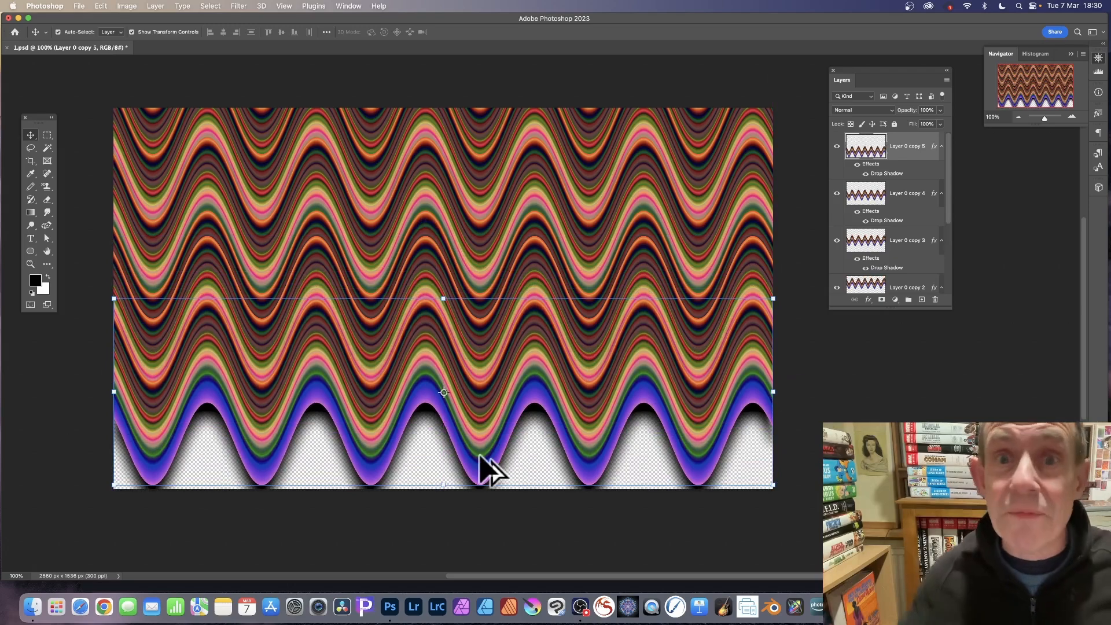
left_click_drag(486, 452, 477, 482)
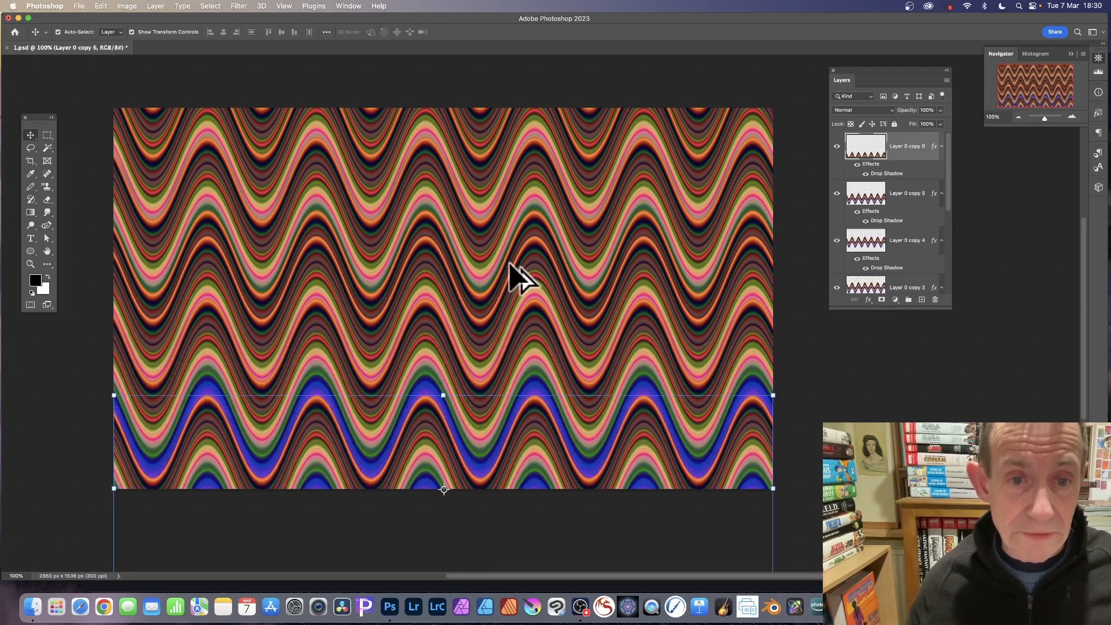
Shift Layer 0 copy 2 slightly upward to expose its blue lower band.
left_click(873, 211)
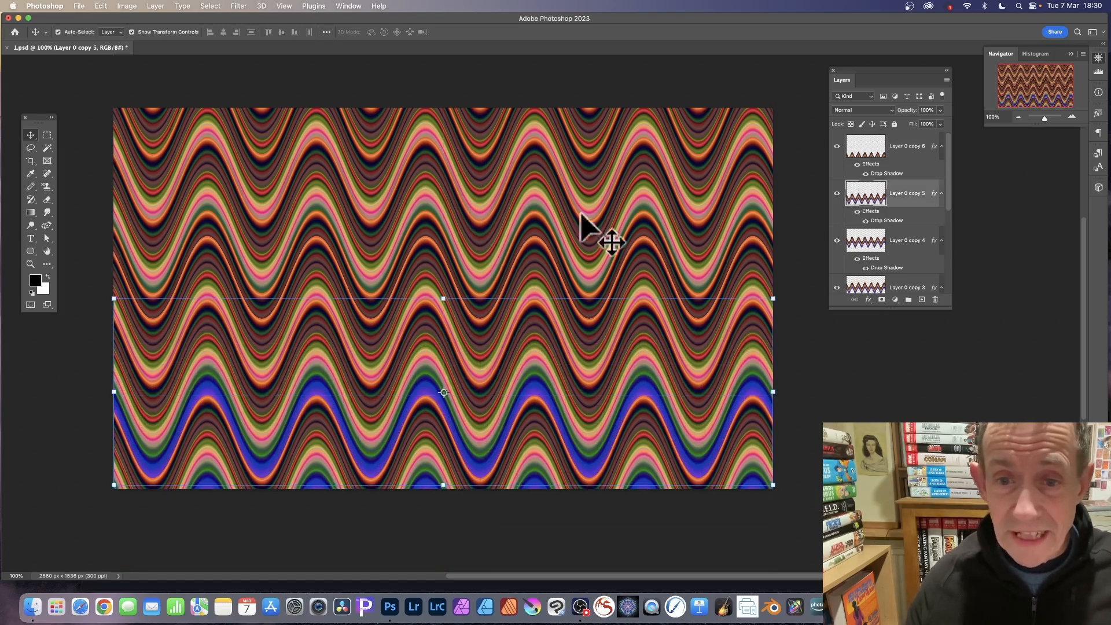
scroll(853, 248, "down", 5)
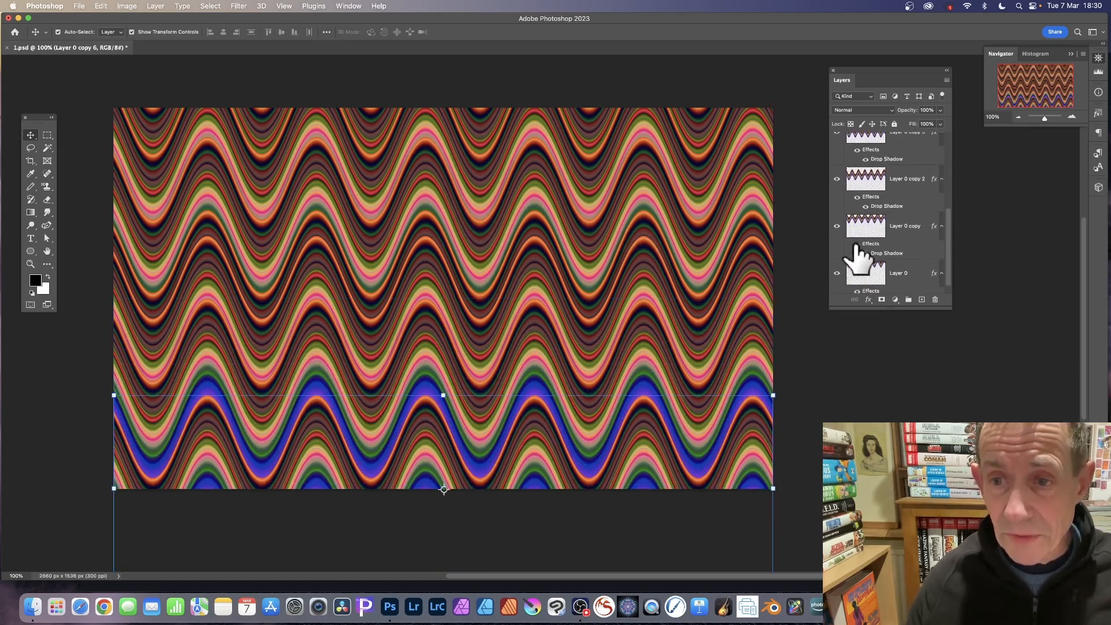
left_click(864, 174)
left_click_drag(551, 221, 554, 199)
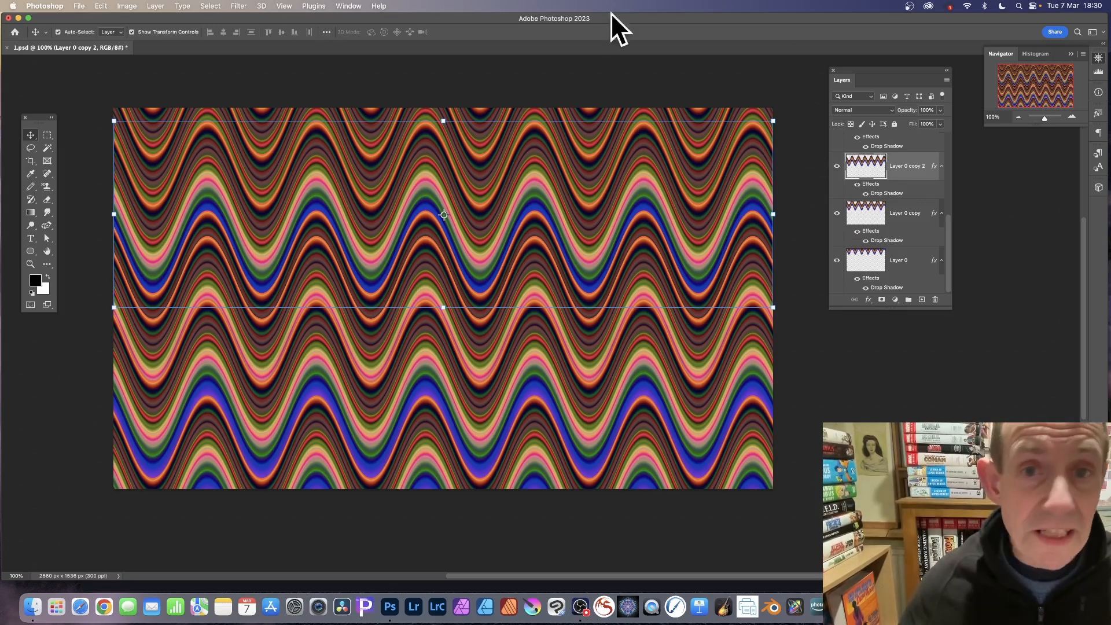
Deselect the layers and flatten the image into a single background layer.
left_click(546, 71)
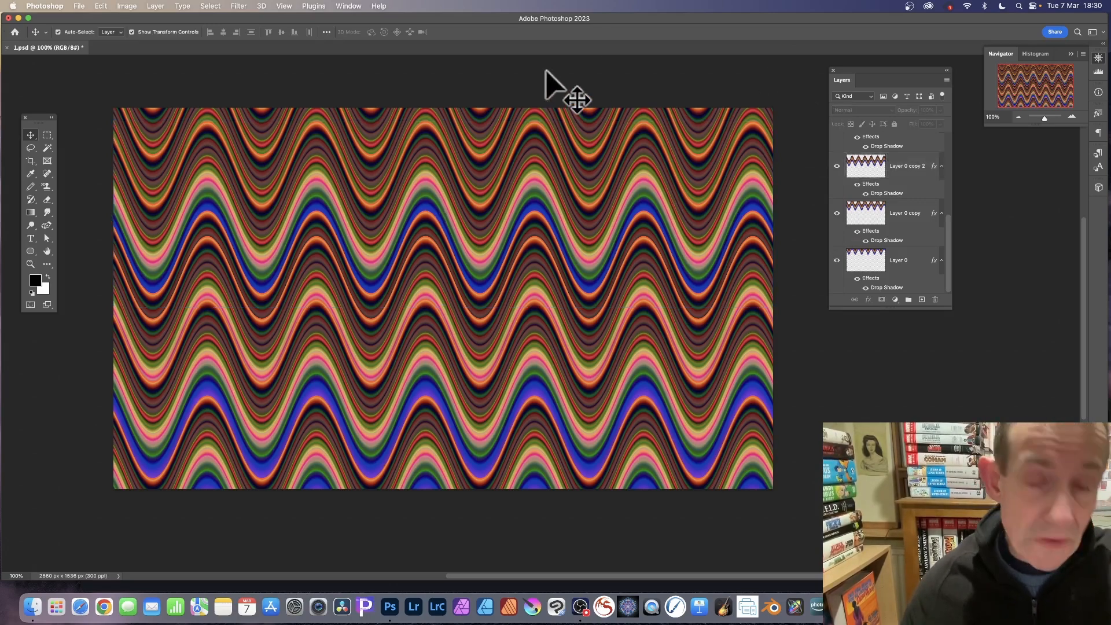
left_click(156, 6)
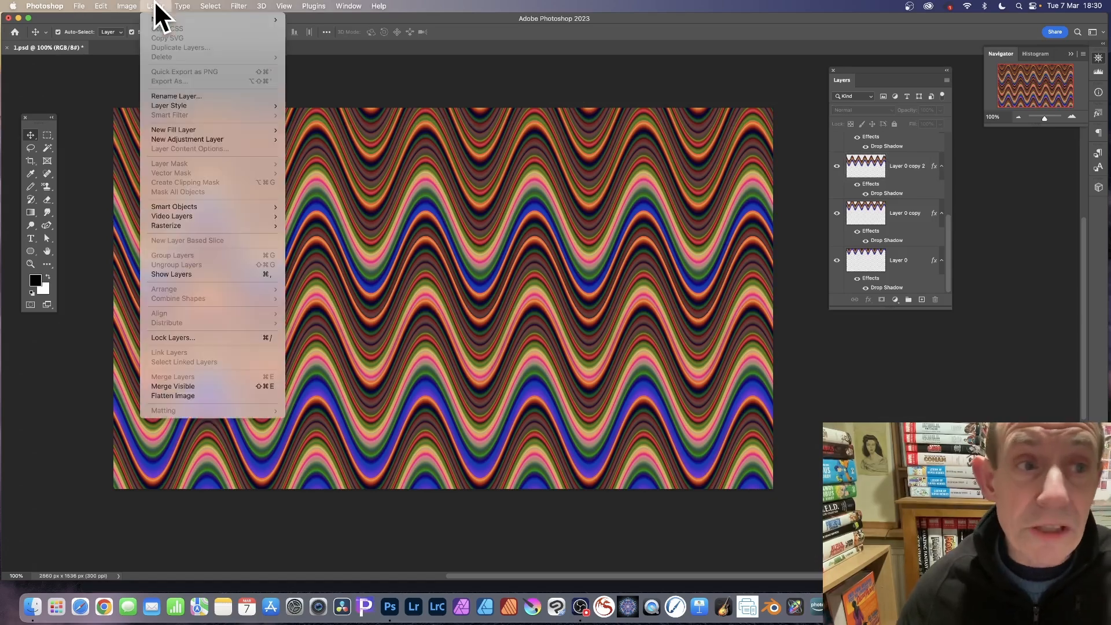
left_click(178, 394)
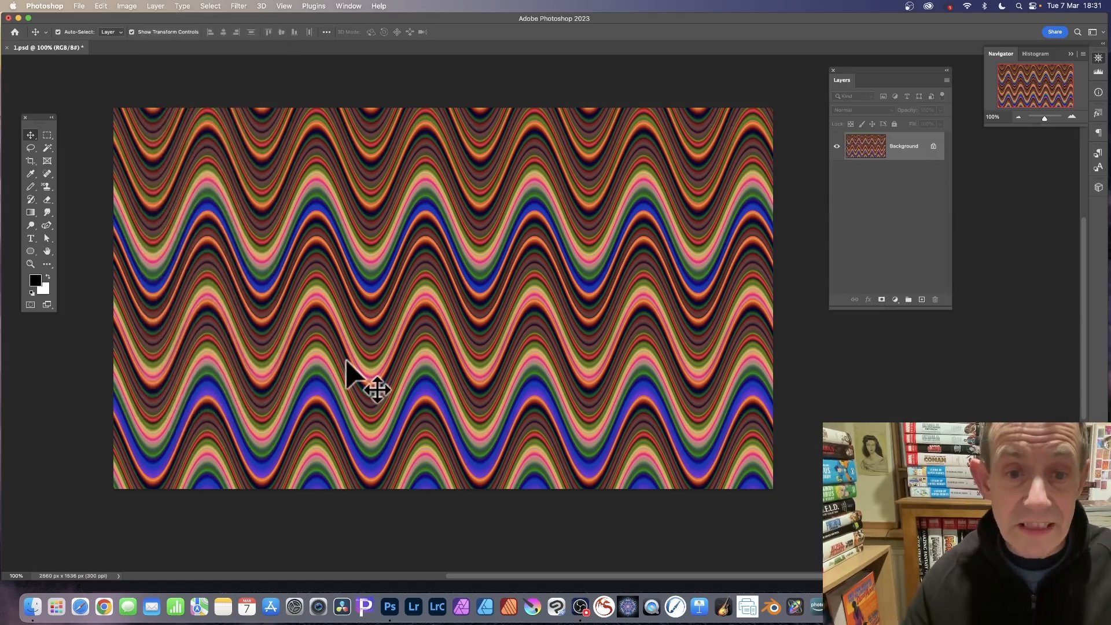
left_click(239, 5)
mouse_move(248, 159)
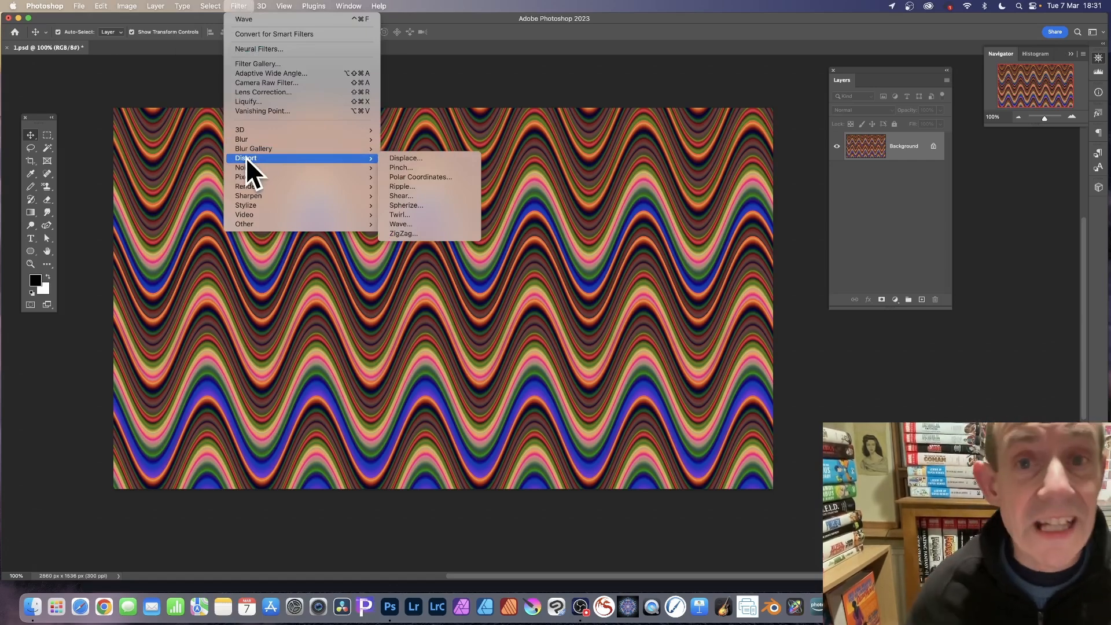
left_click(540, 38)
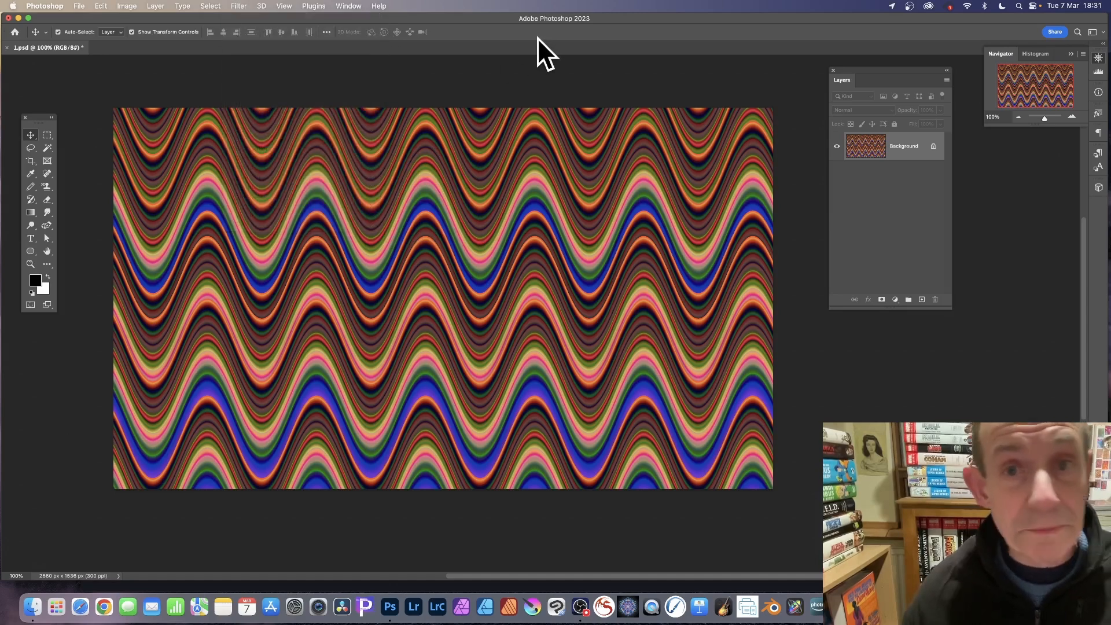